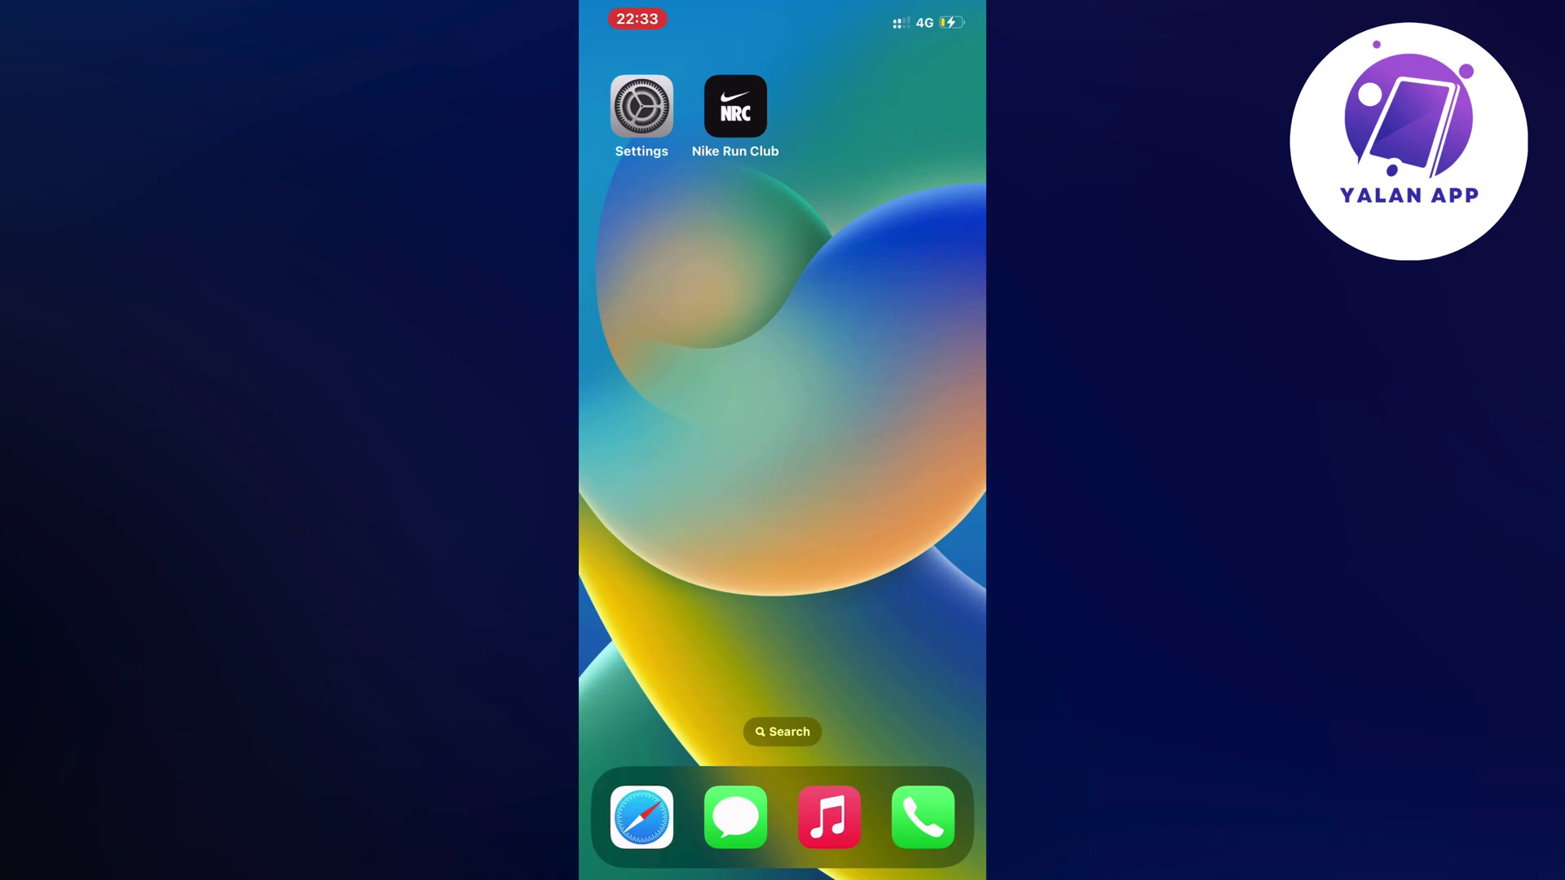
- Launch Settings and go to the General page
{"action": "left_click", "coordinate": [642, 107]}
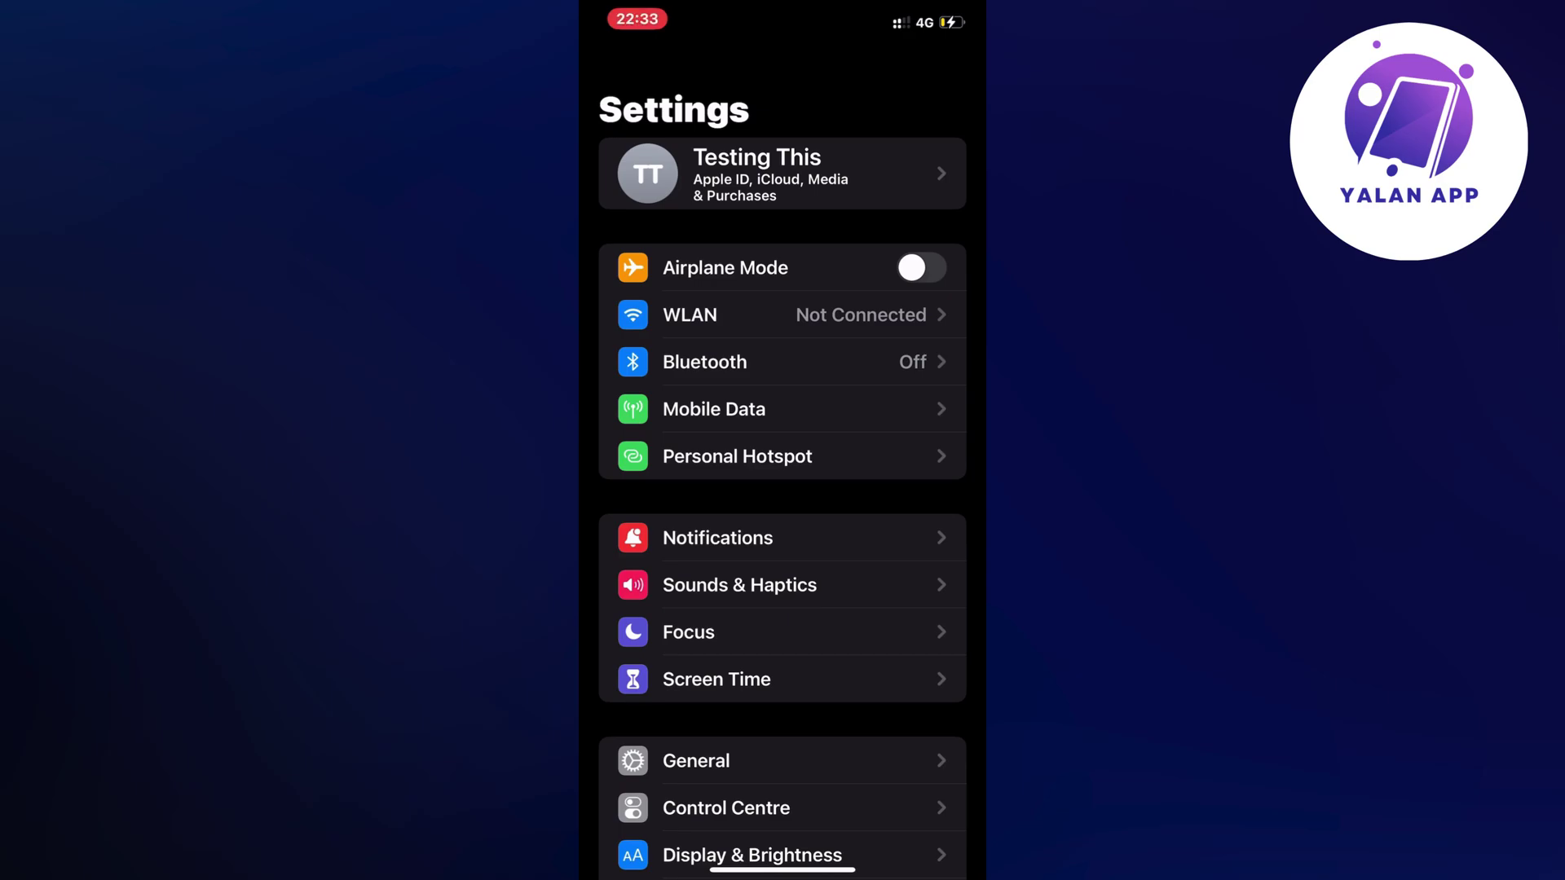
{"action": "scroll", "coordinate": [783, 490], "scroll_direction": "down", "scroll_amount": 5}
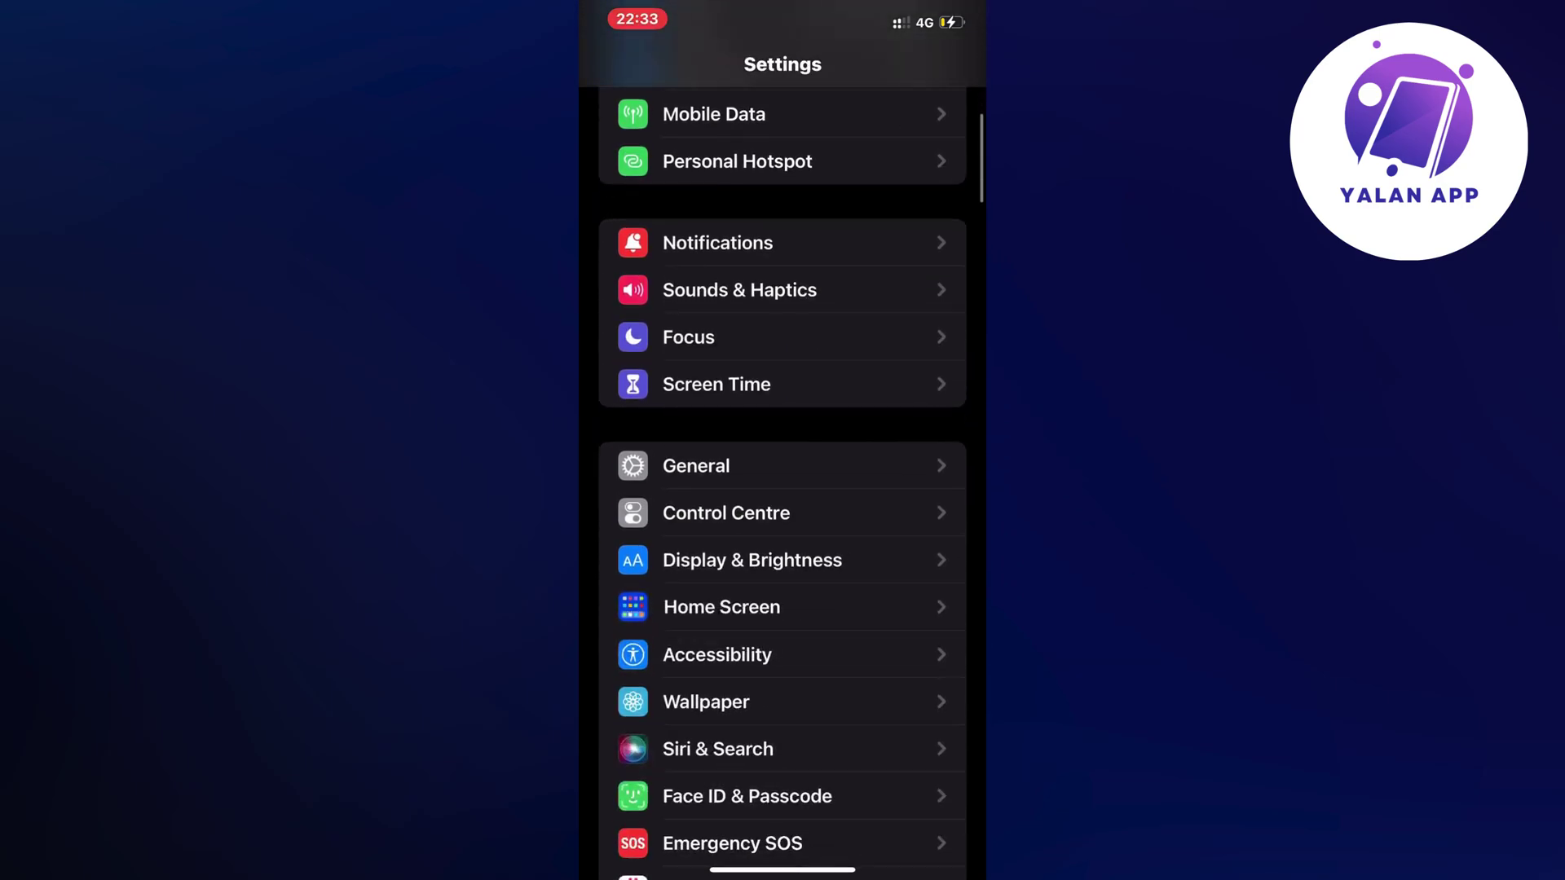
{"action": "left_click", "coordinate": [783, 465]}
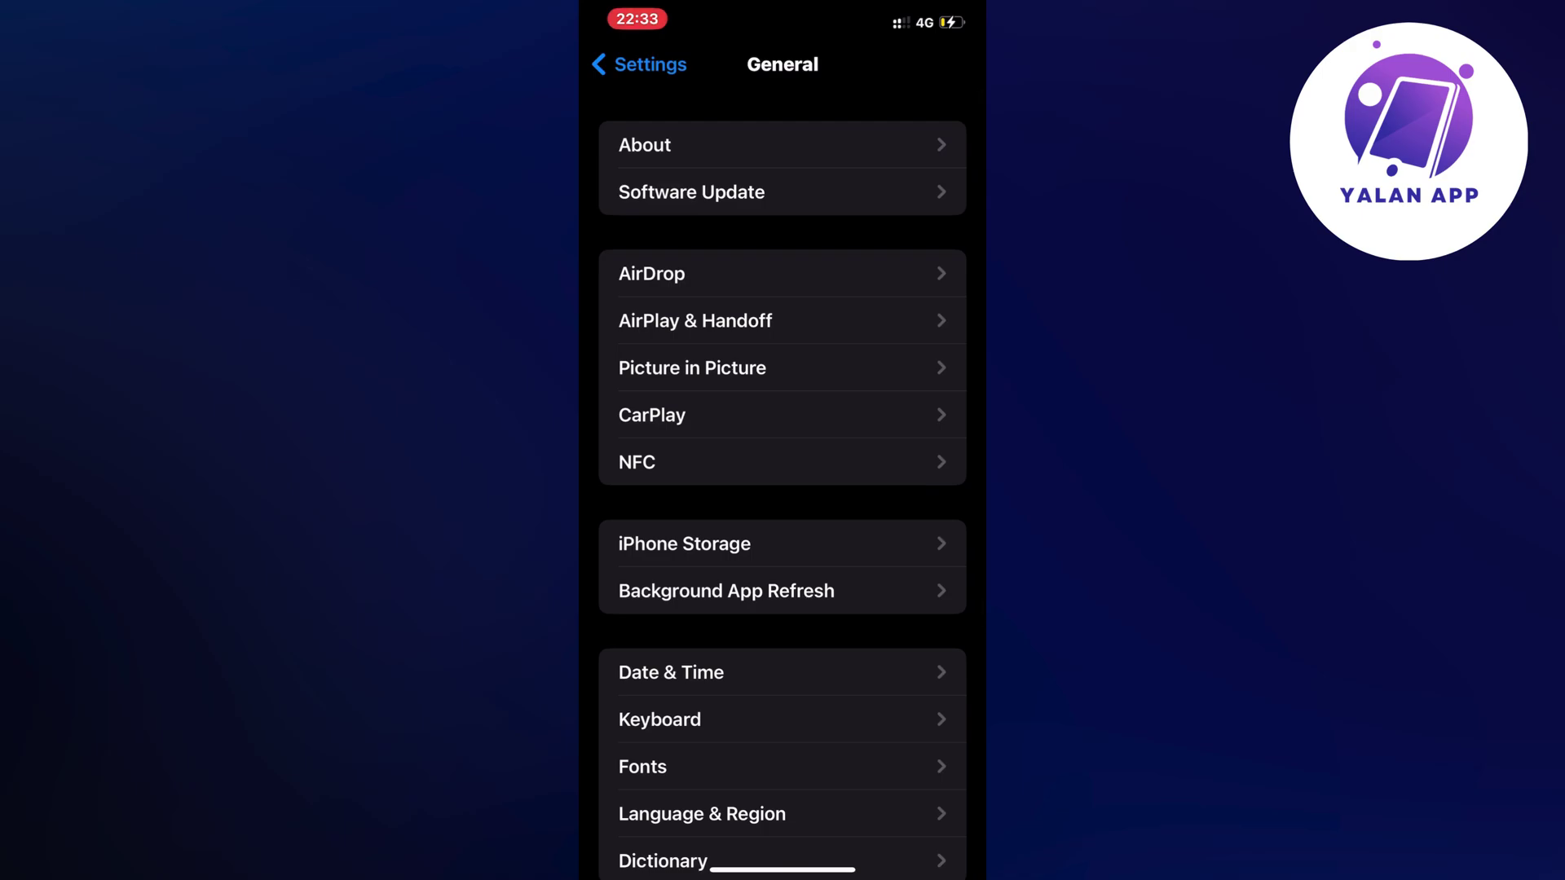
{"action": "scroll", "coordinate": [782, 489], "scroll_direction": "down", "scroll_amount": 3}
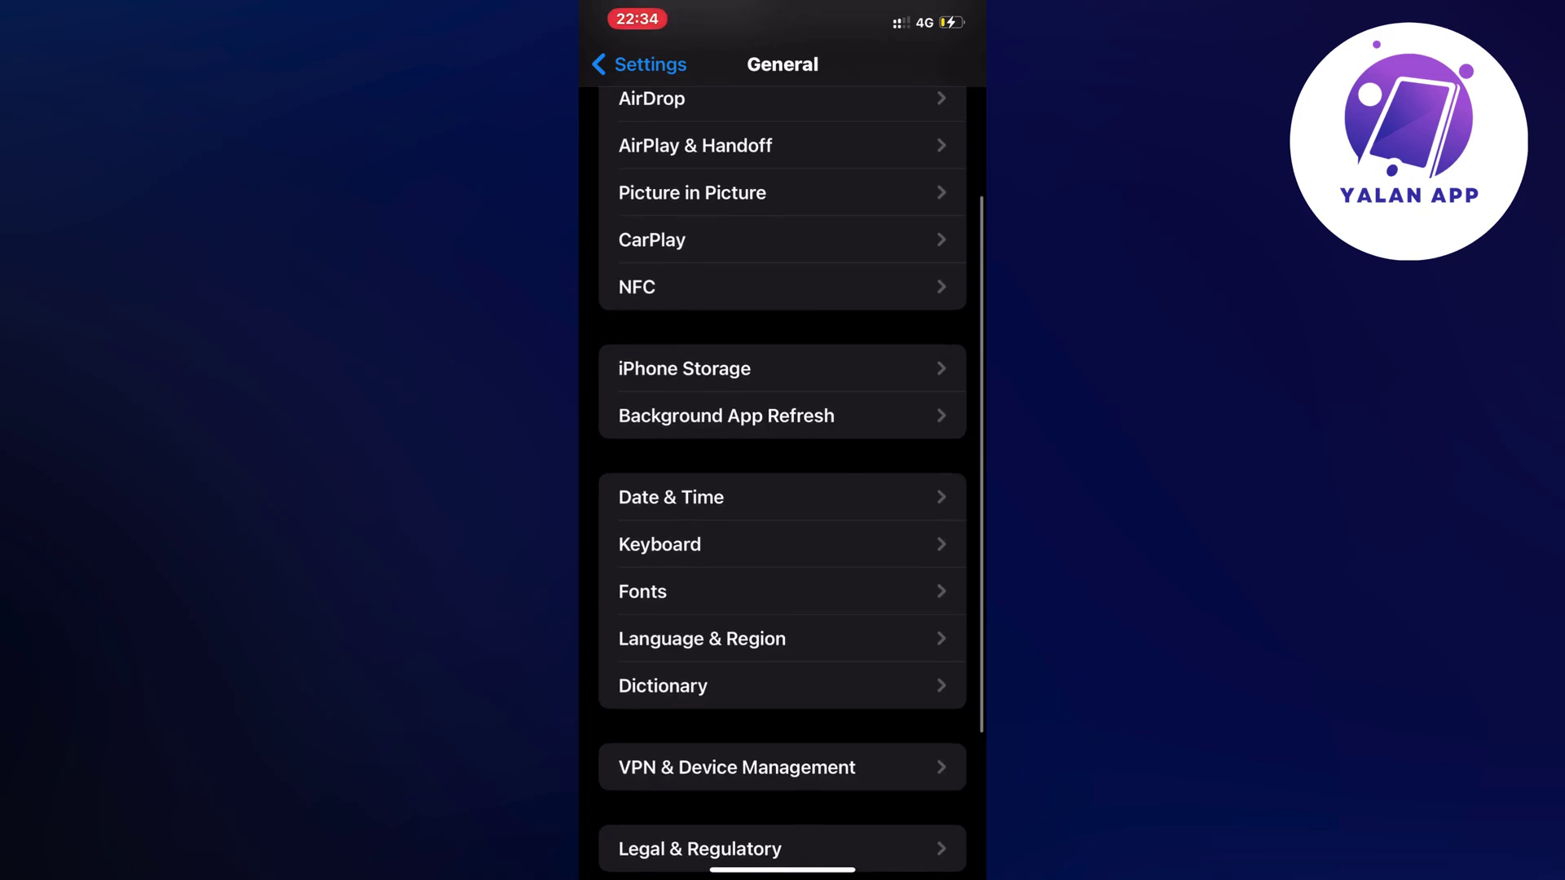
- Open iPhone Storage to see the 177.1 GB used and apps listed by size
{"action": "left_click", "coordinate": [783, 368]}
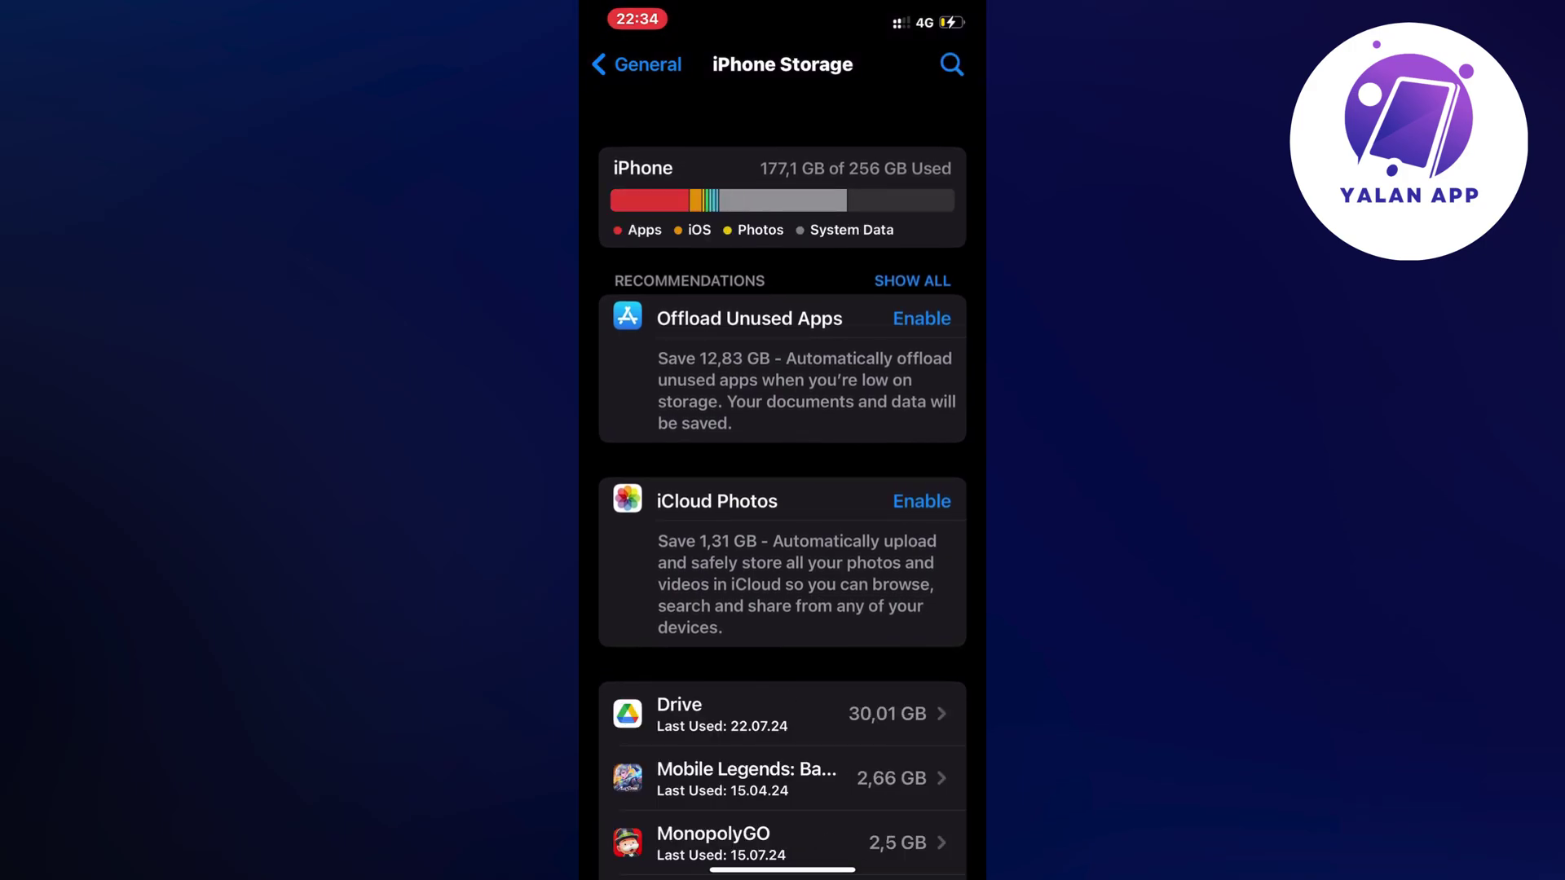
{"action": "scroll", "coordinate": [783, 489], "scroll_direction": "down", "scroll_amount": 10}
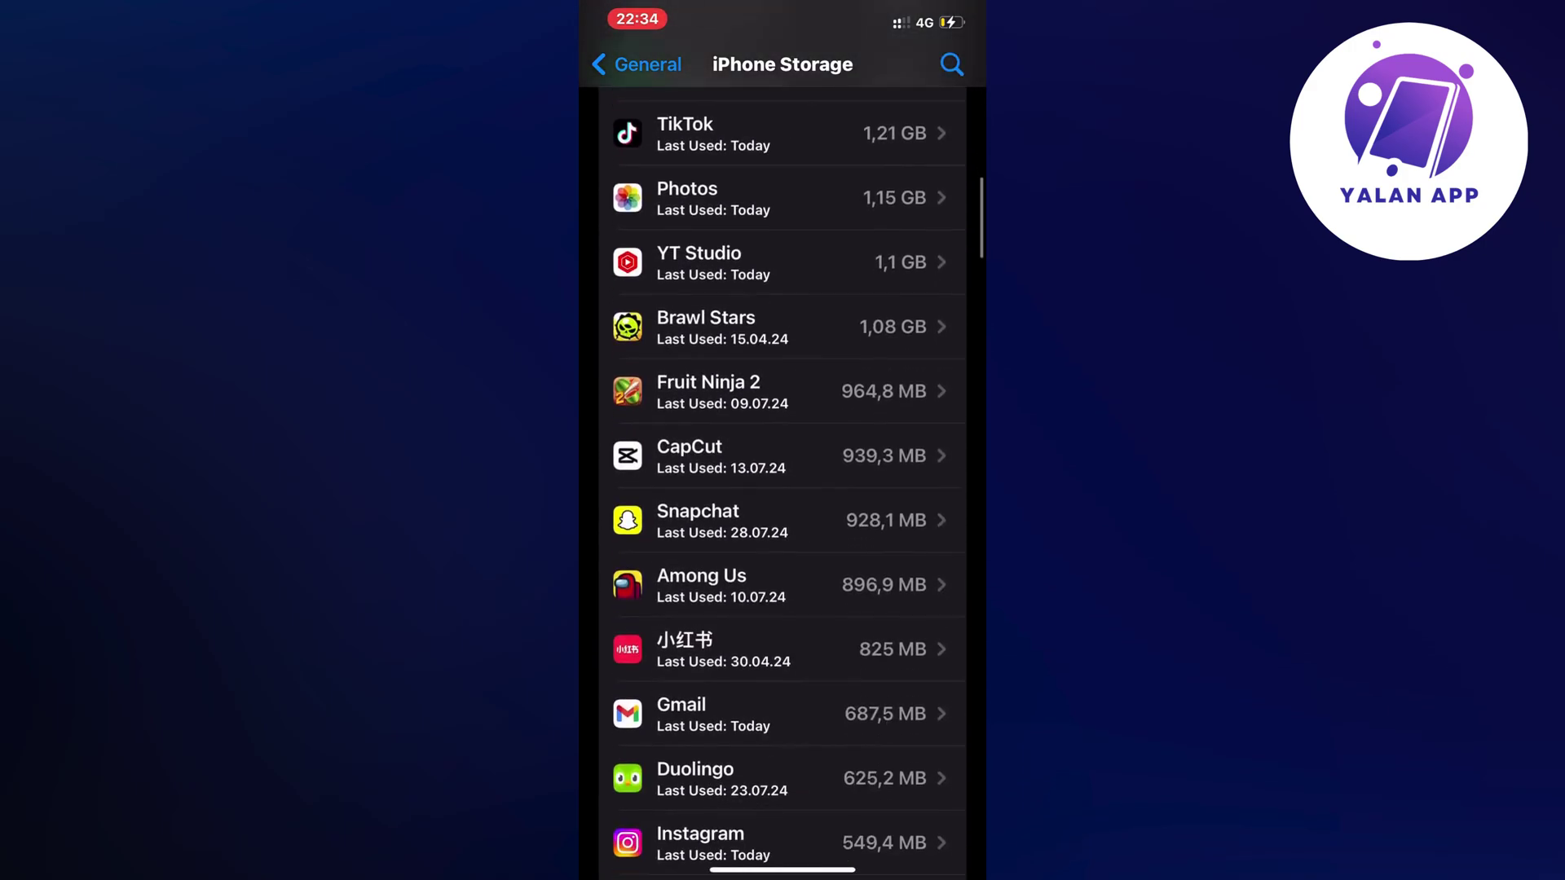
{"action": "scroll", "coordinate": [782, 489], "scroll_direction": "down", "scroll_amount": 10}
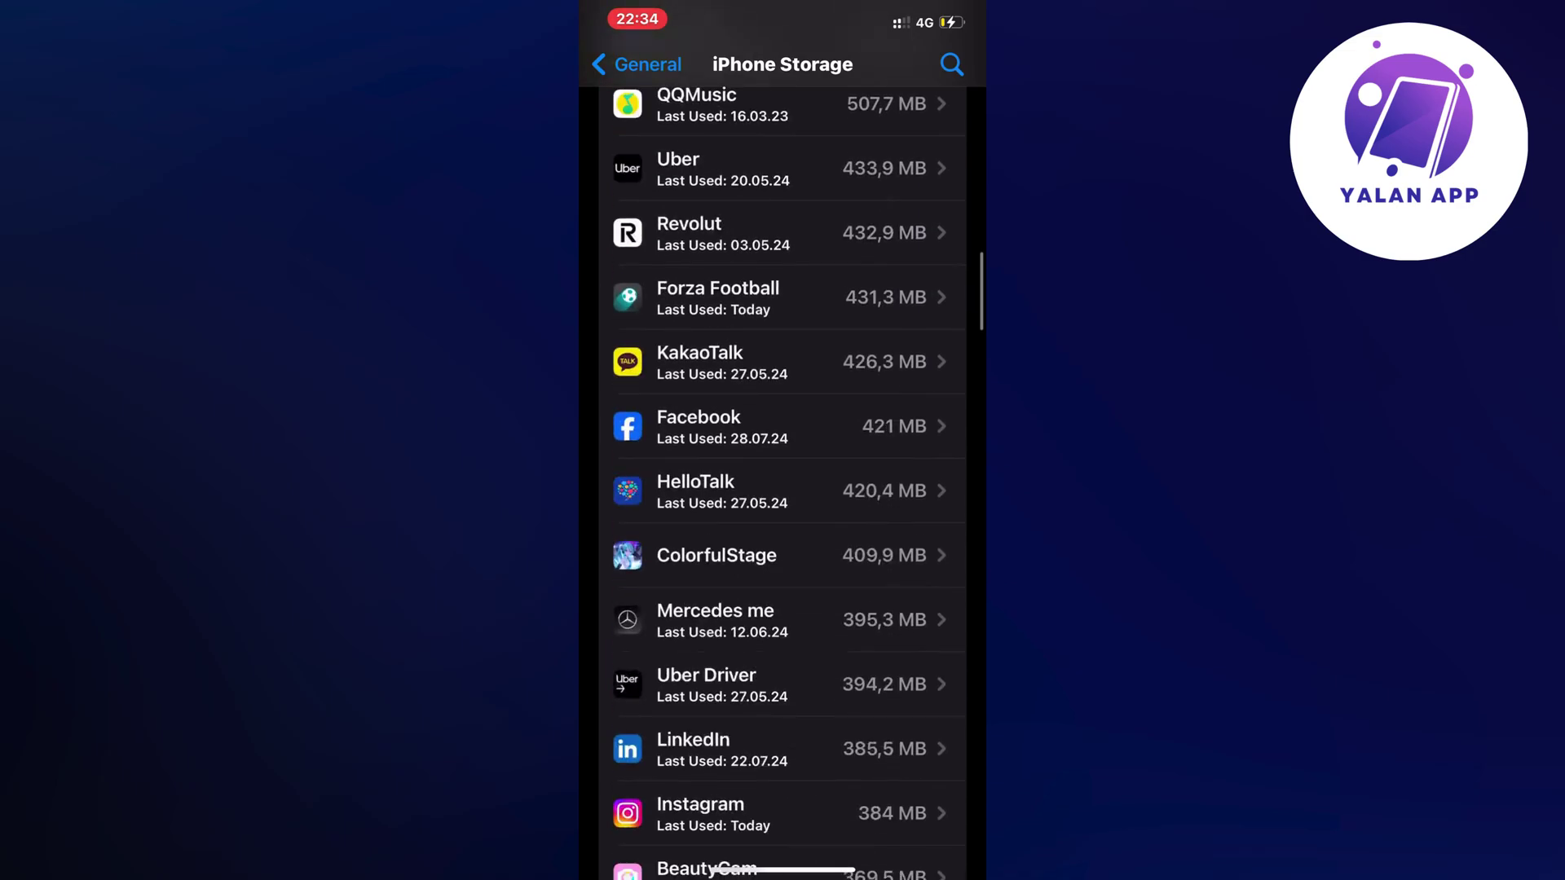
{"action": "scroll", "coordinate": [784, 489], "scroll_direction": "down", "scroll_amount": 10}
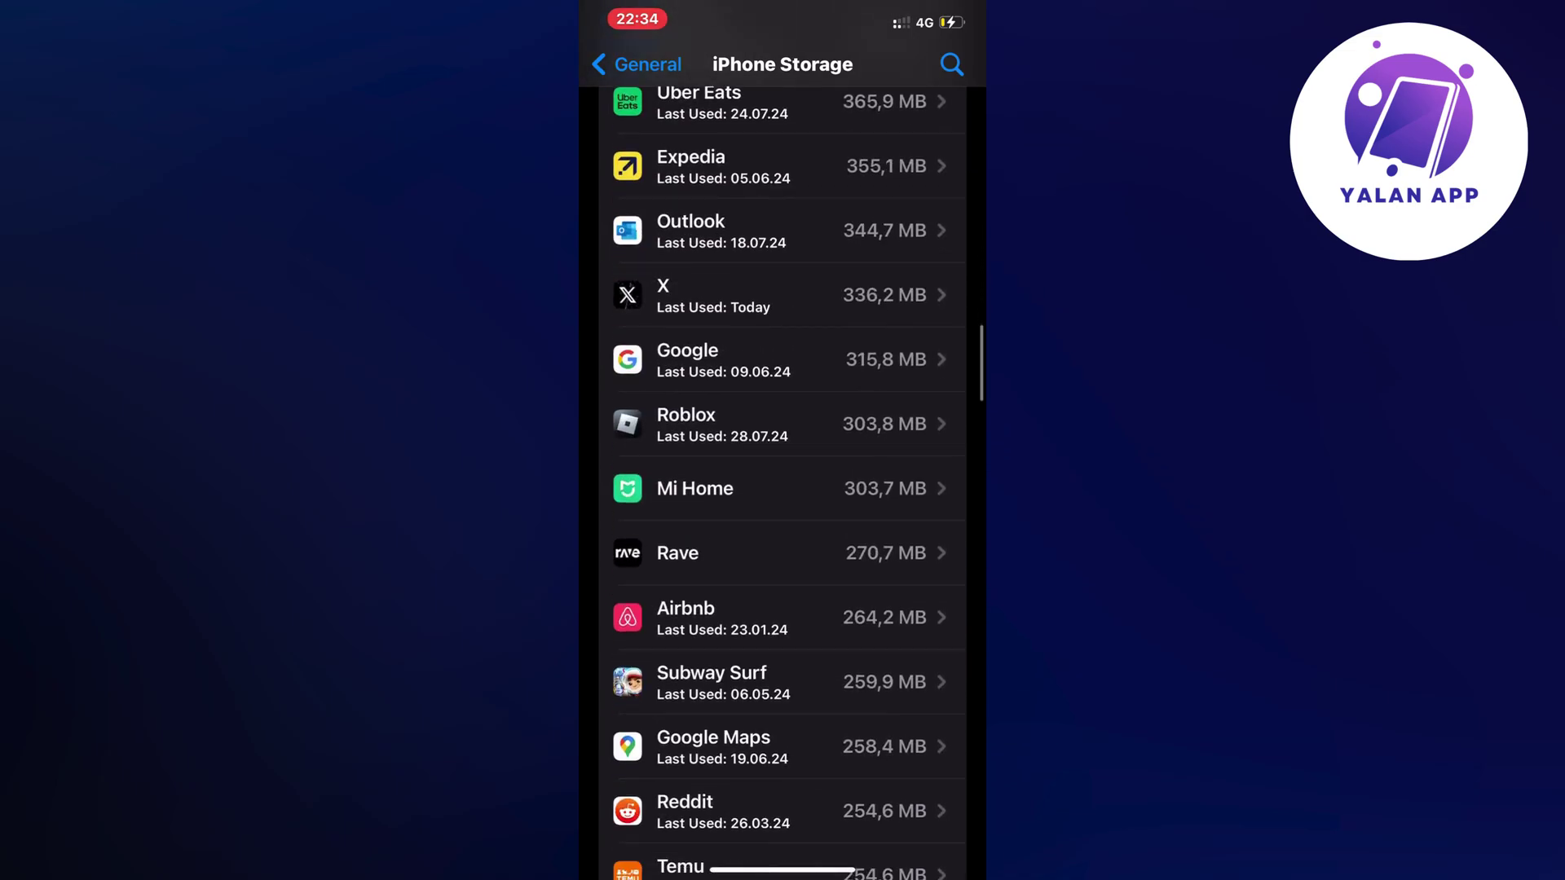
{"action": "scroll", "coordinate": [783, 490], "scroll_direction": "down", "scroll_amount": 10}
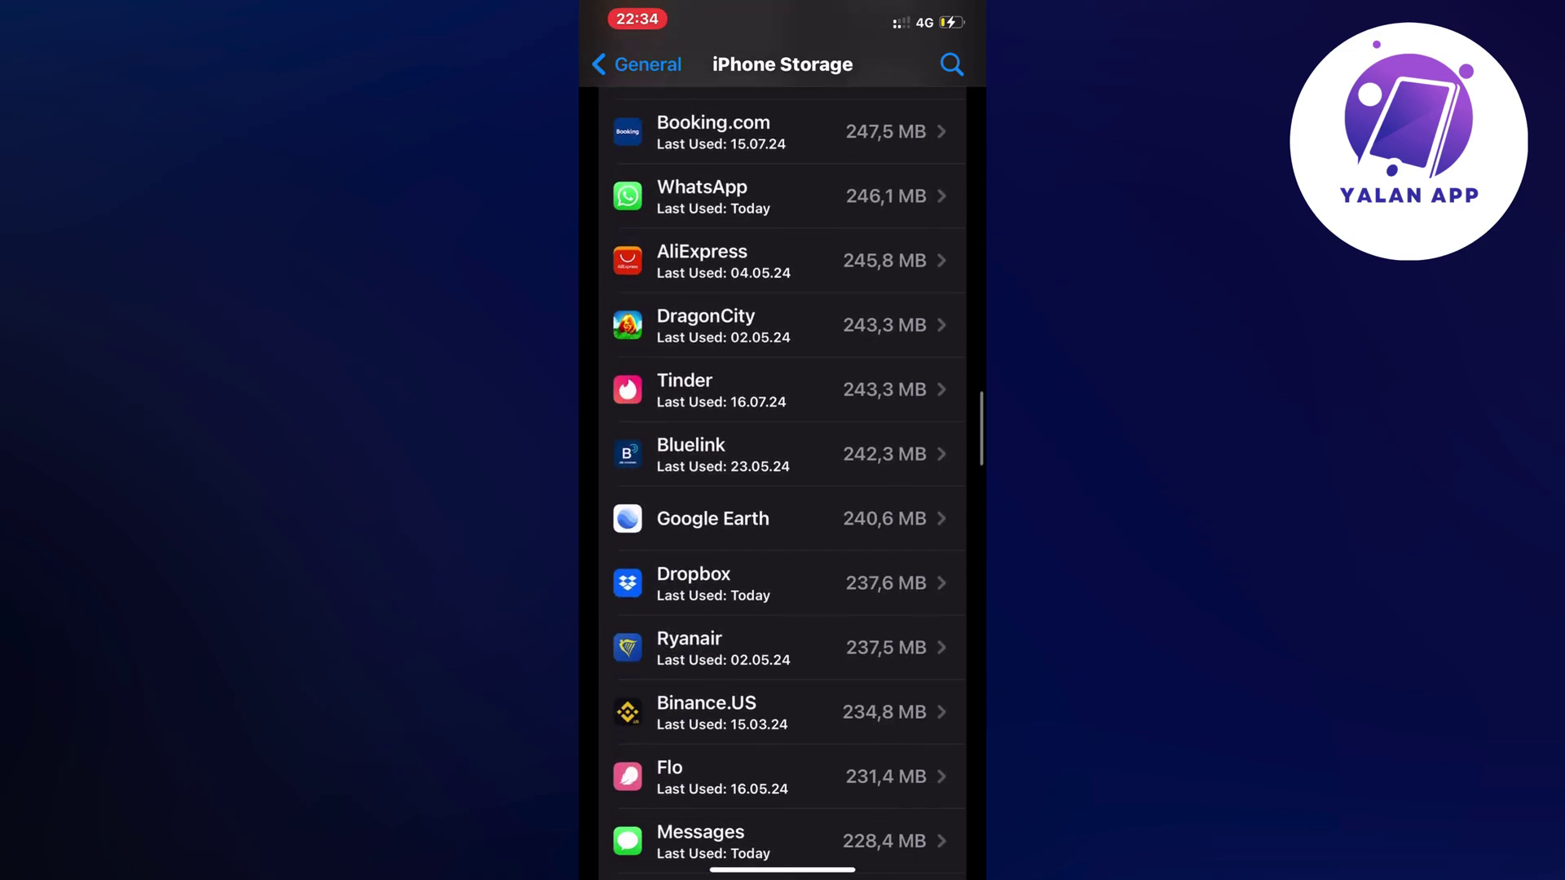
{"action": "scroll", "coordinate": [783, 490], "scroll_direction": "down", "scroll_amount": 10}
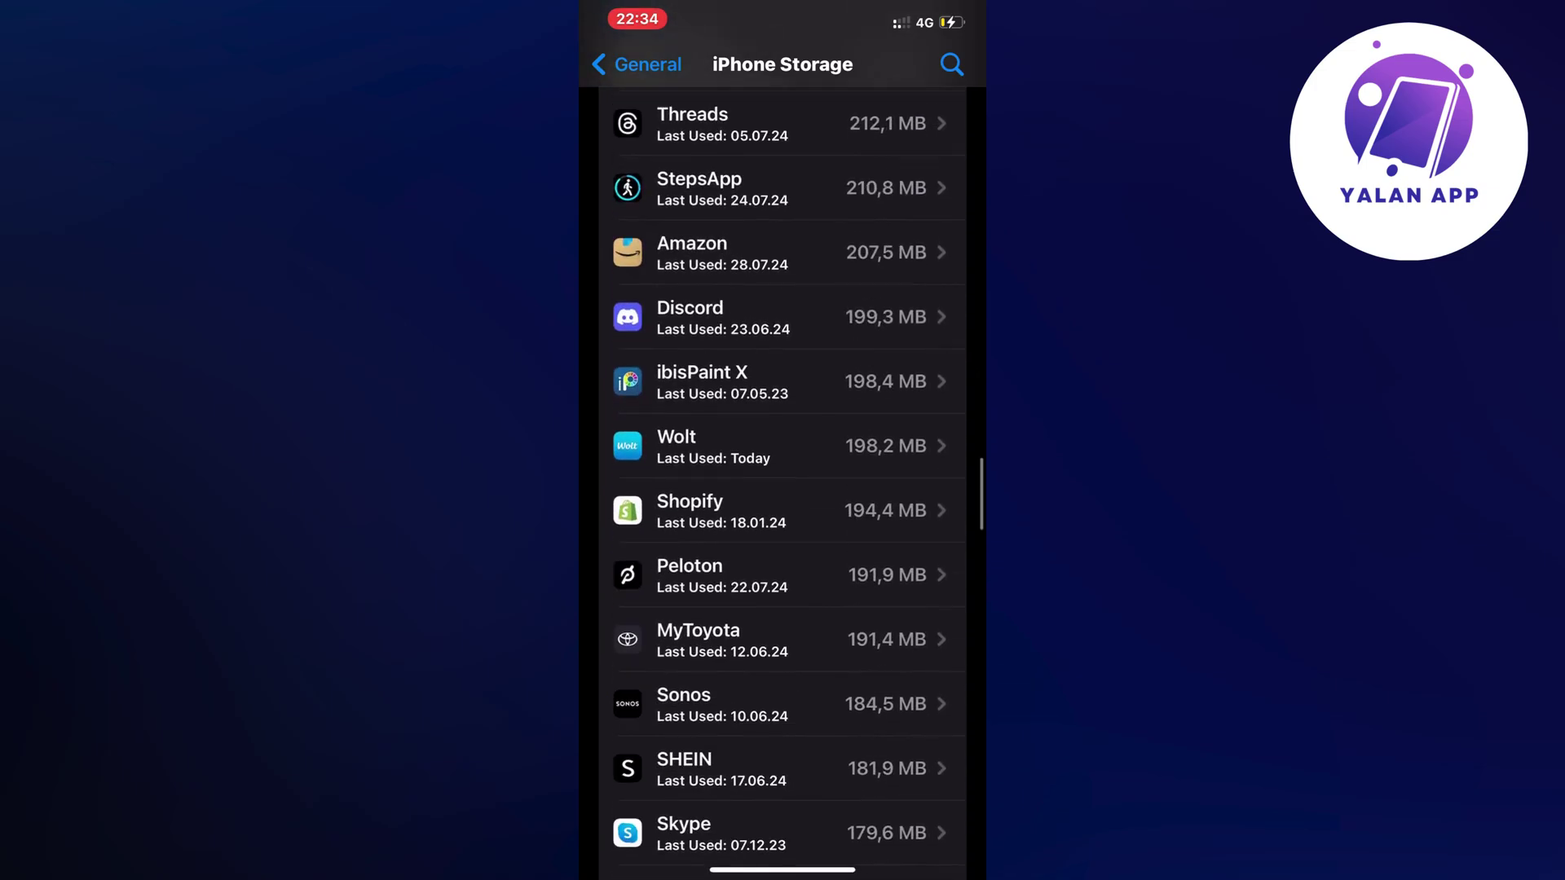
{"action": "scroll", "coordinate": [782, 489], "scroll_direction": "down", "scroll_amount": 10}
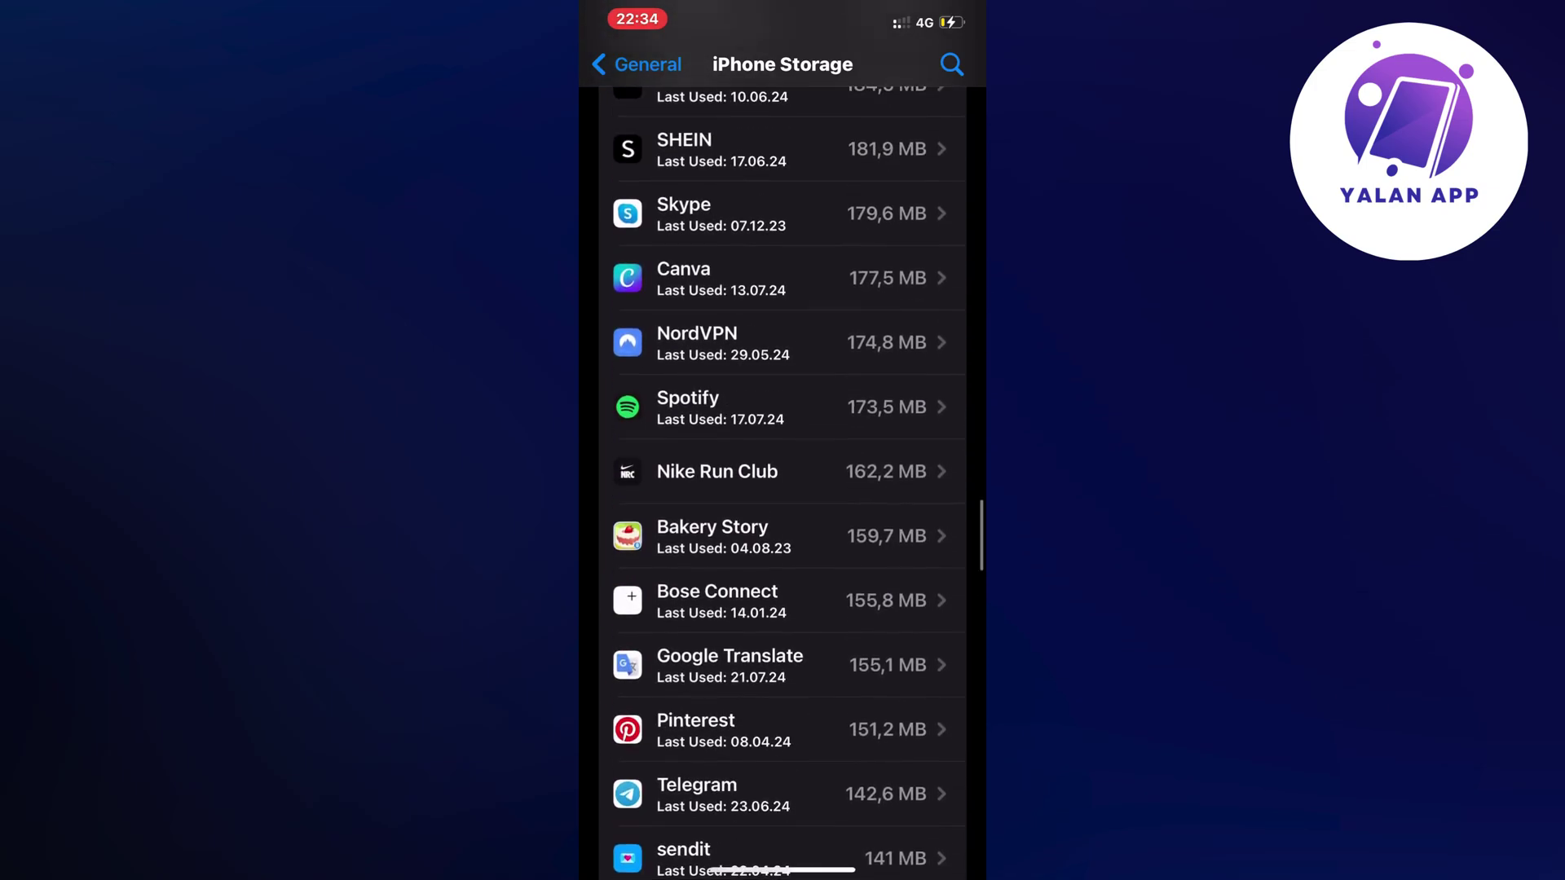
- Offload Nike Run Club from its storage page, keeping its 188 KB of data
{"action": "left_click", "coordinate": [782, 471]}
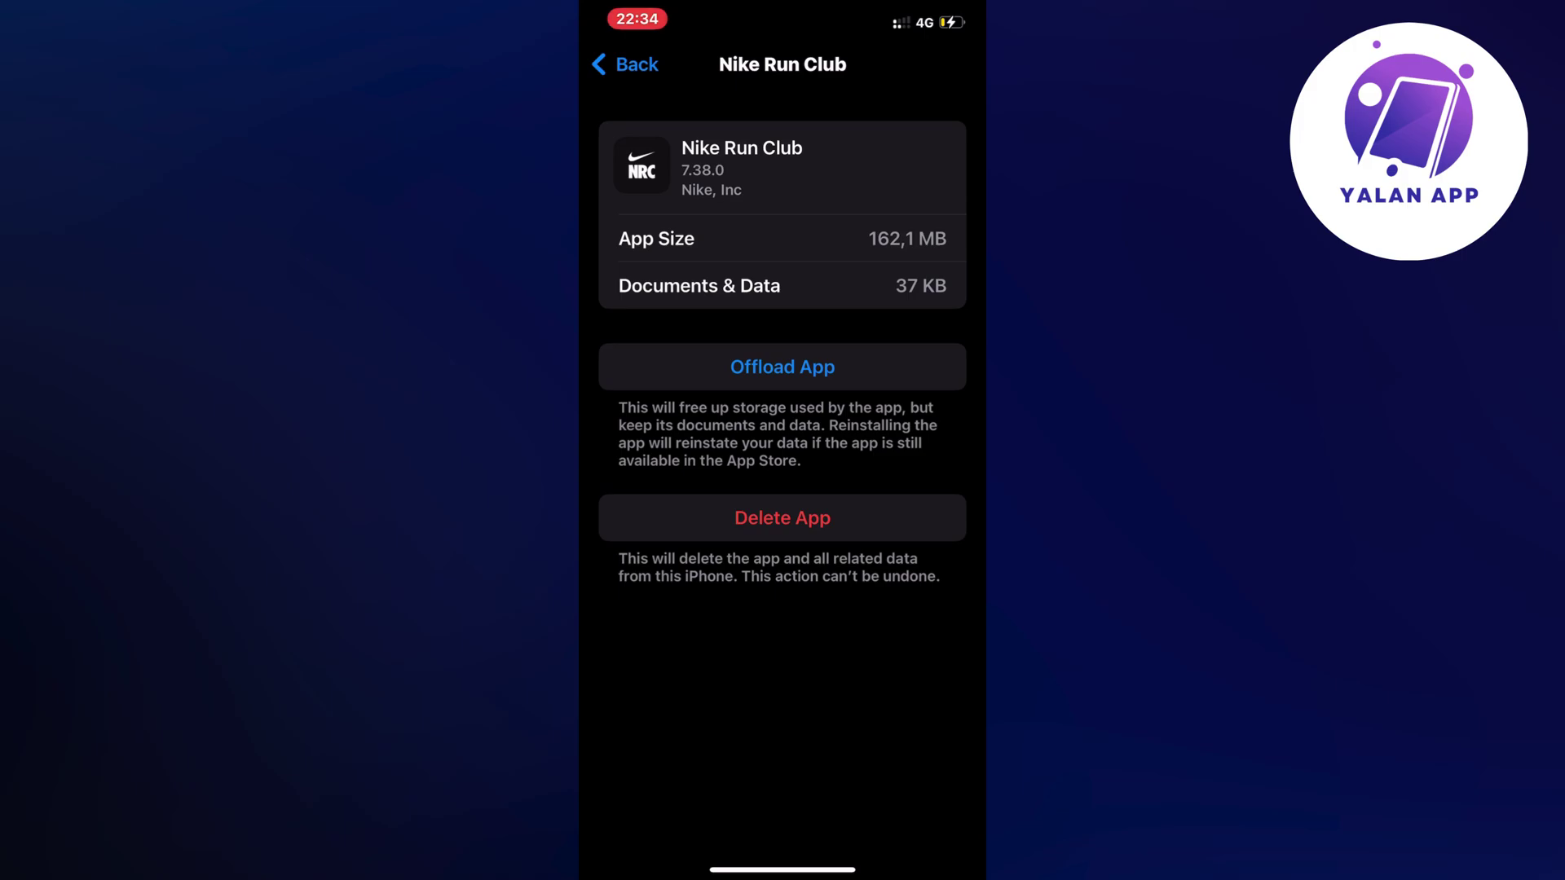
{"action": "left_click", "coordinate": [783, 366]}
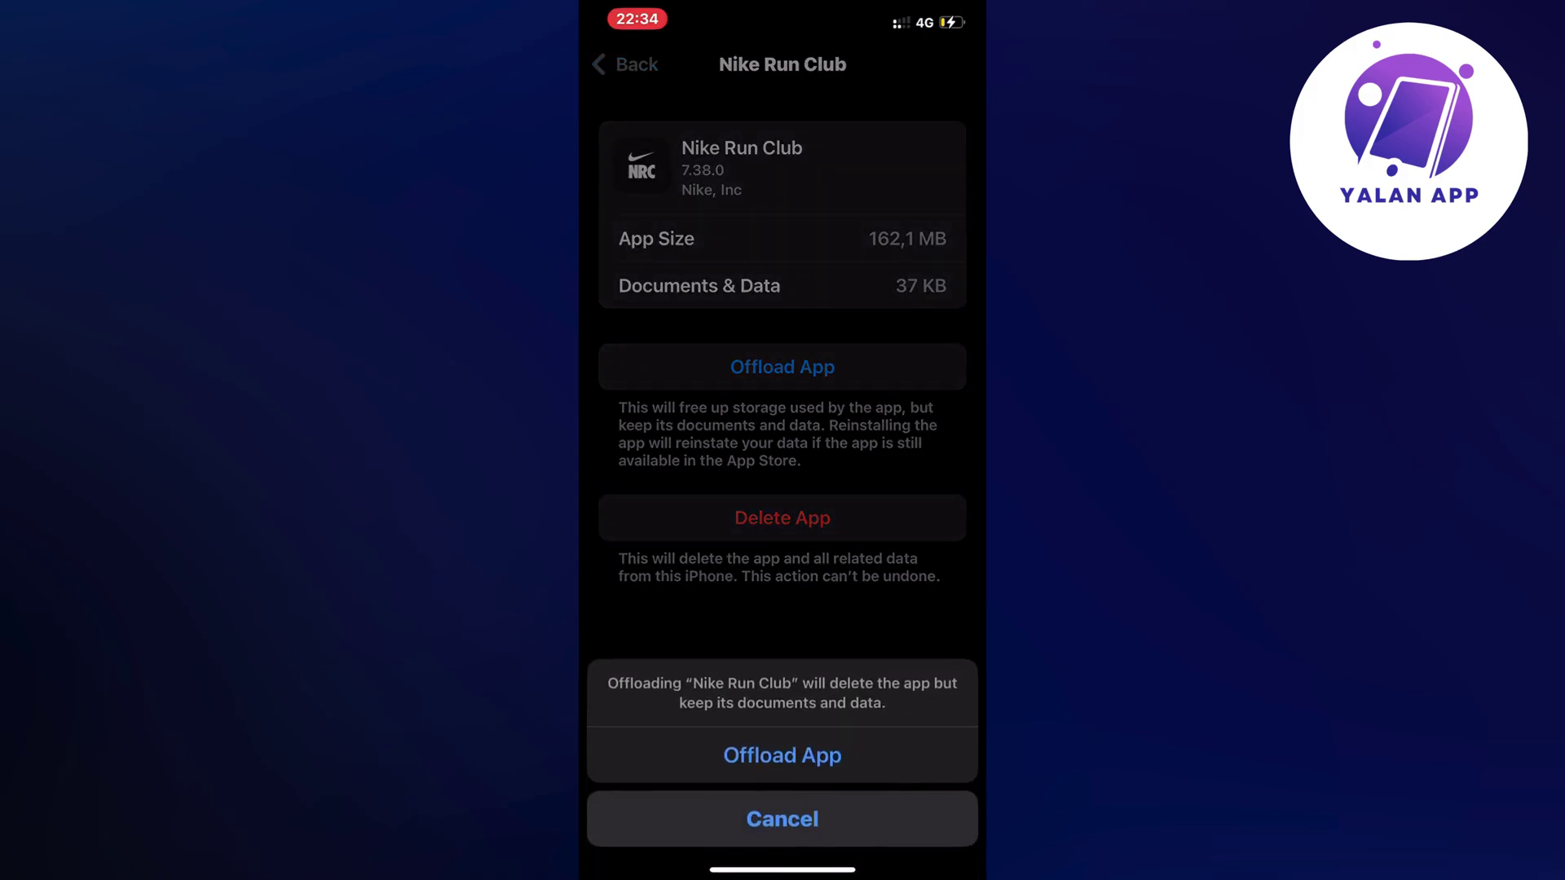
{"action": "left_click", "coordinate": [783, 755]}
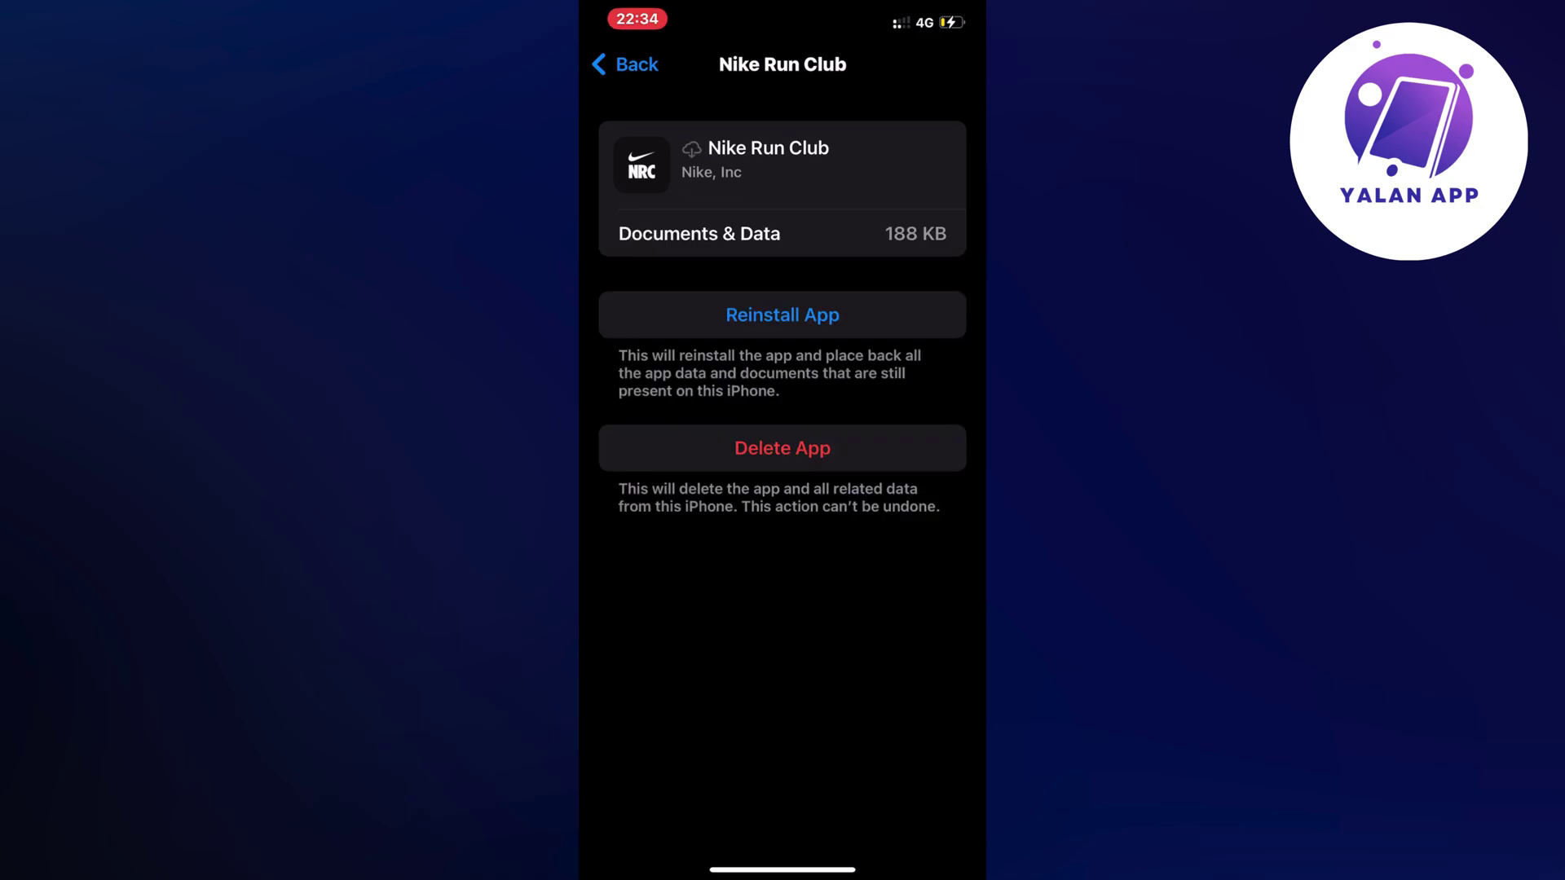
- Reinstall the offloaded Nike Run Club from its storage page
{"action": "left_click", "coordinate": [783, 315]}
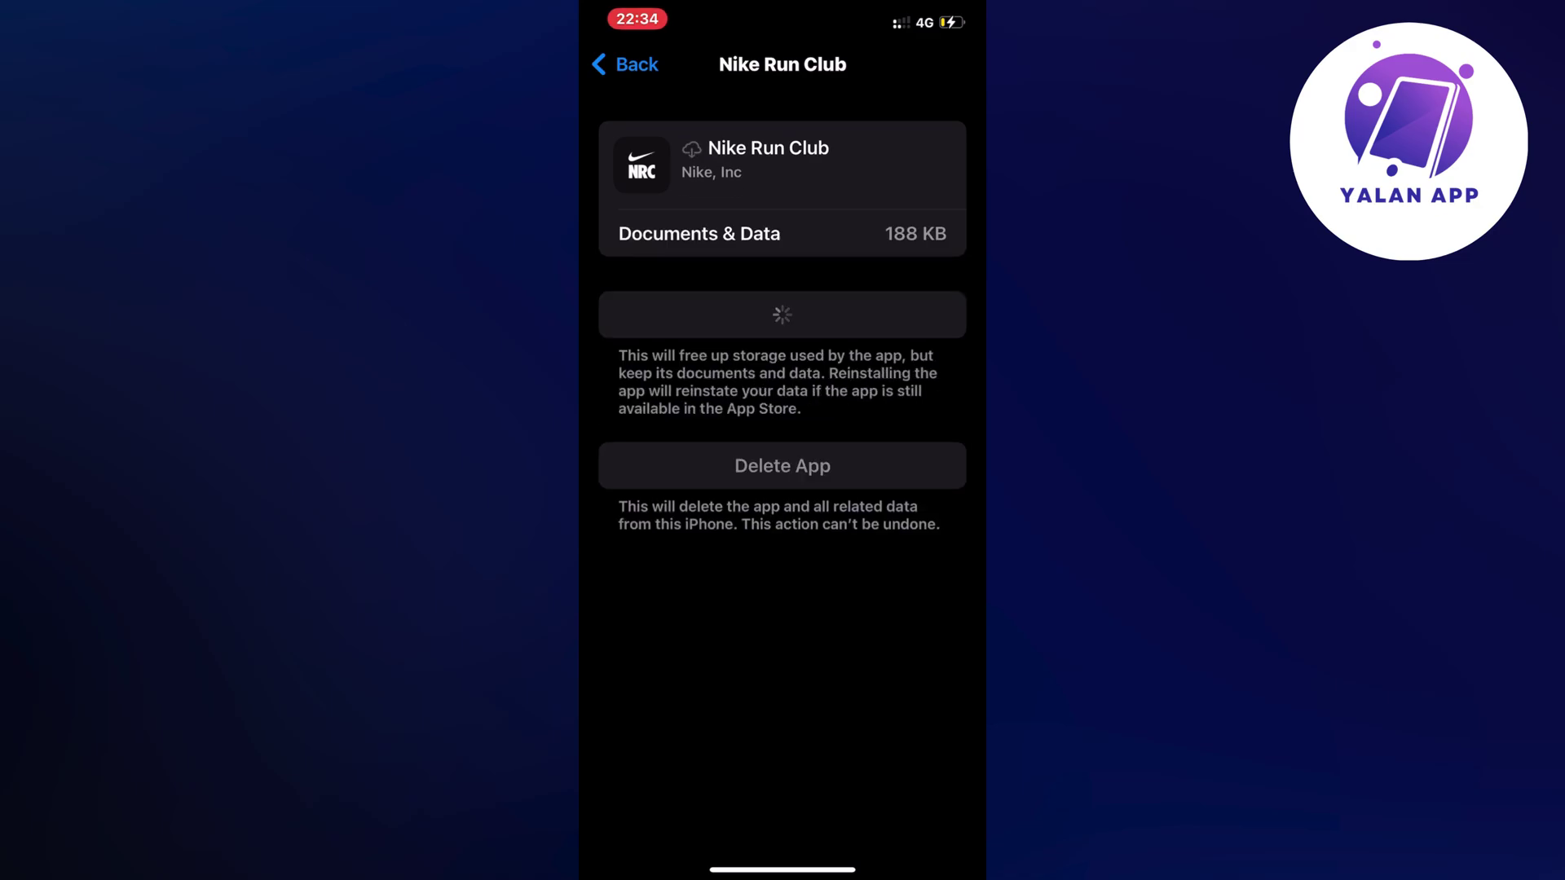